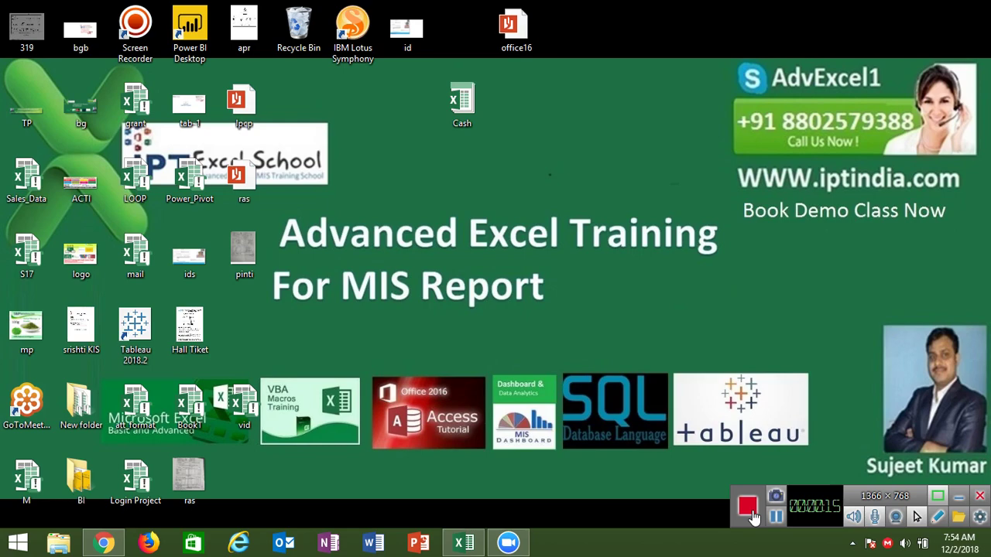
Bring up the vid workbook and review the Ex-3 cost values, 10% discount, Net Cost and Total cells
mouse_move(464, 543)
click(475, 546)
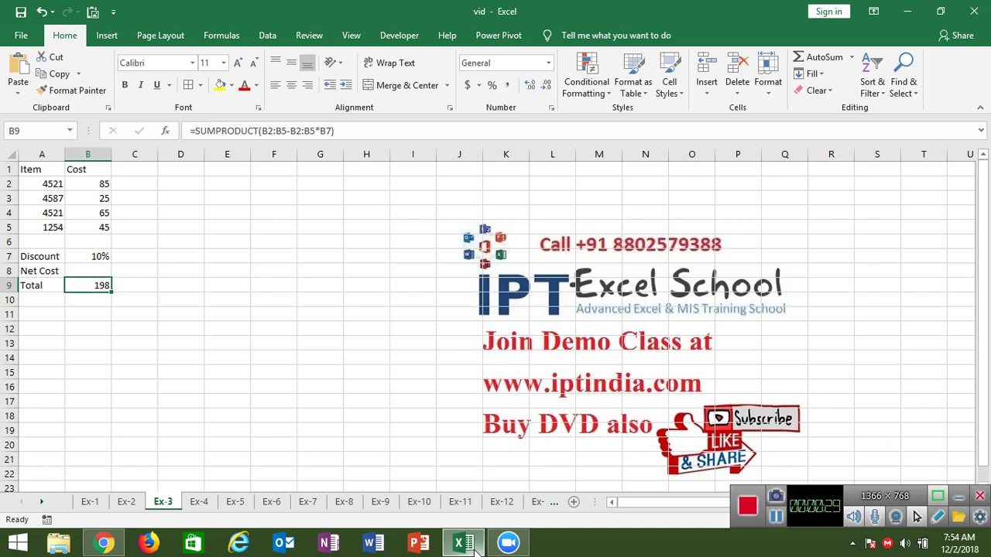
click(176, 238)
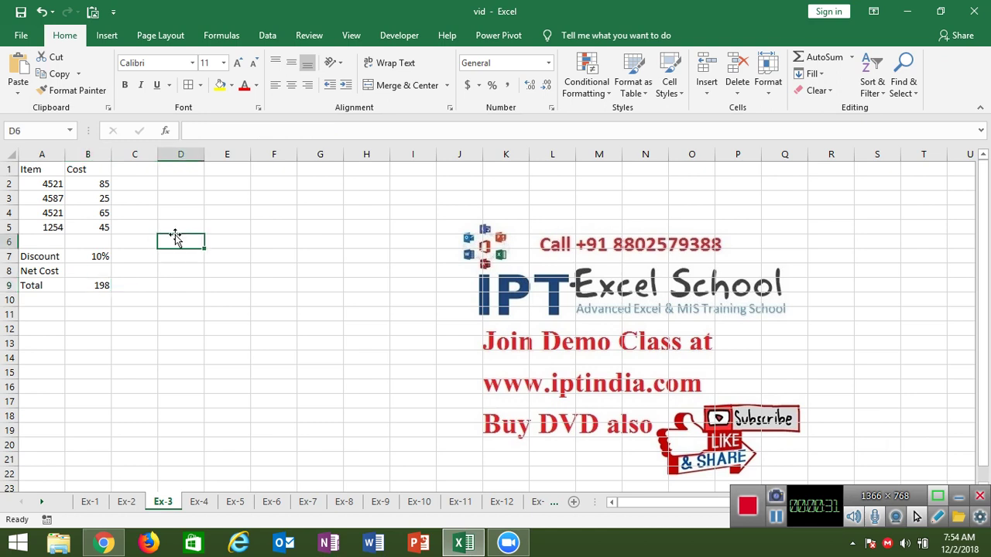
mouse_move(54, 183)
mouse_down()
mouse_move(56, 227)
mouse_move(93, 183)
mouse_up()
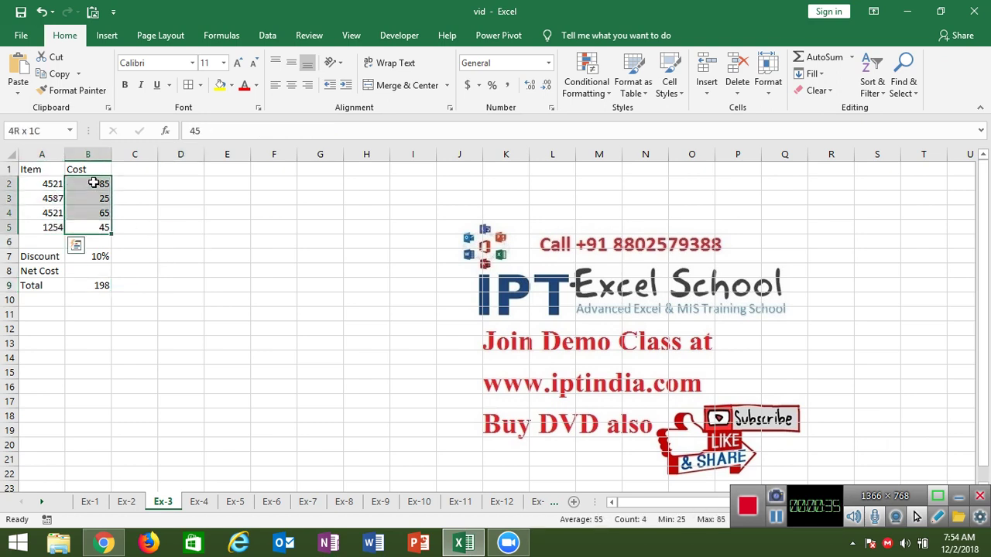
click(101, 257)
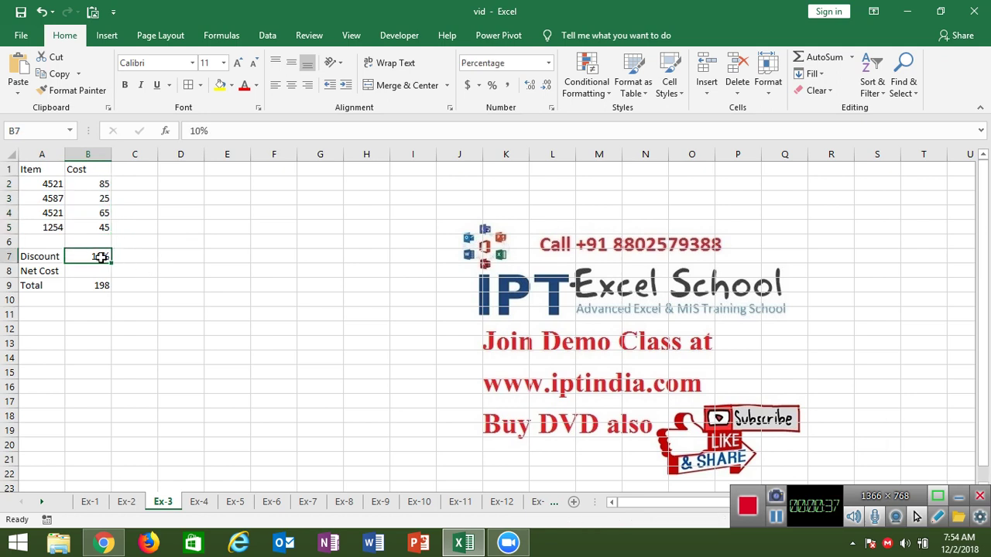
click(47, 286)
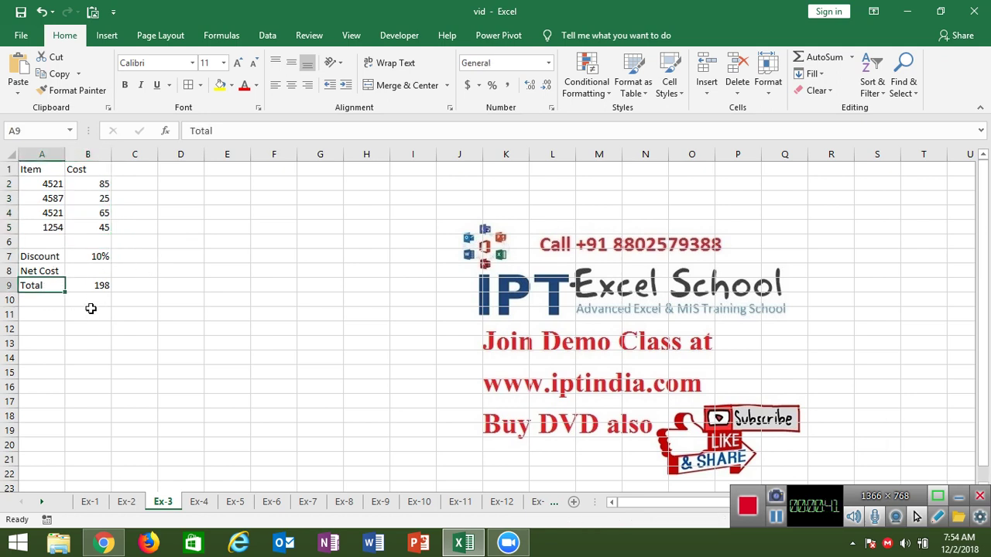
click(51, 270)
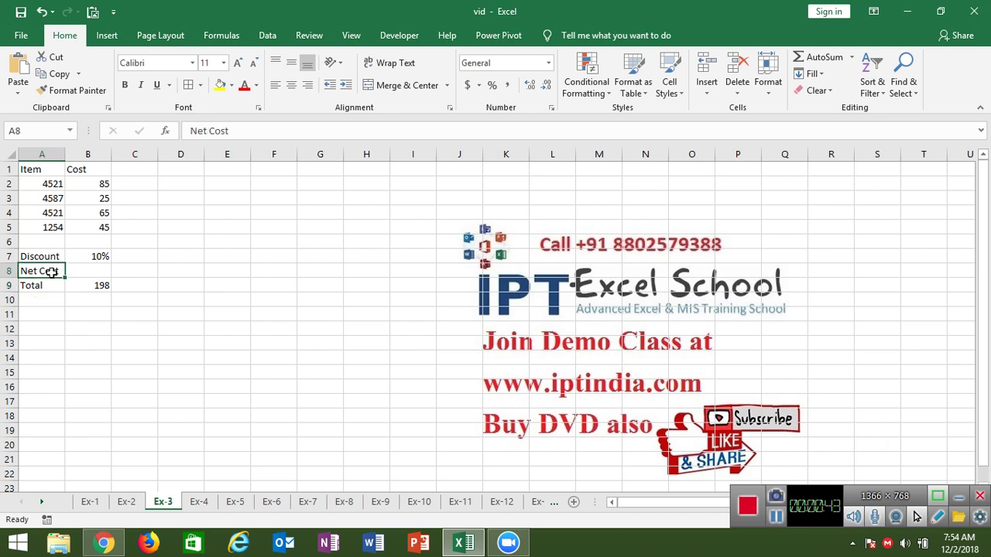
click(48, 288)
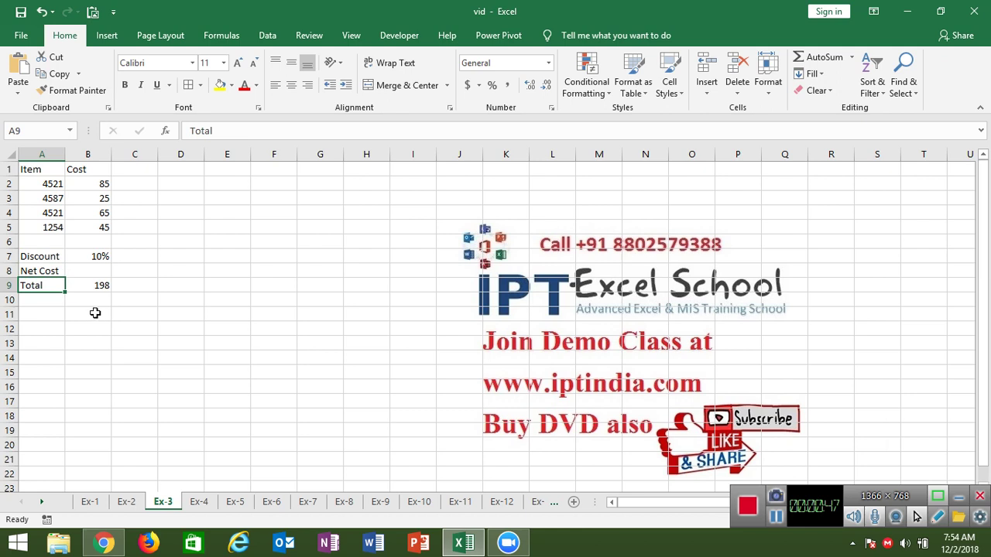
click(134, 299)
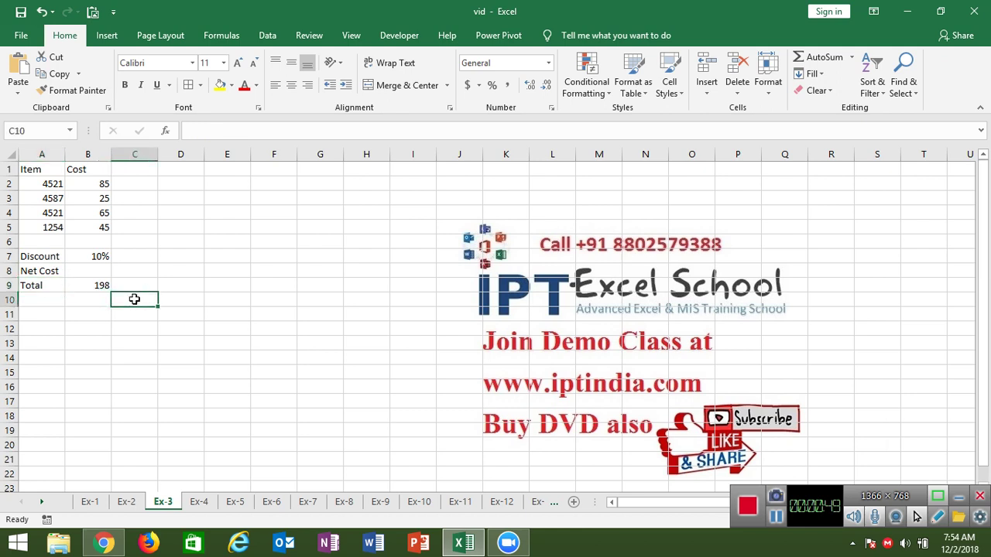
click(133, 188)
text(=)
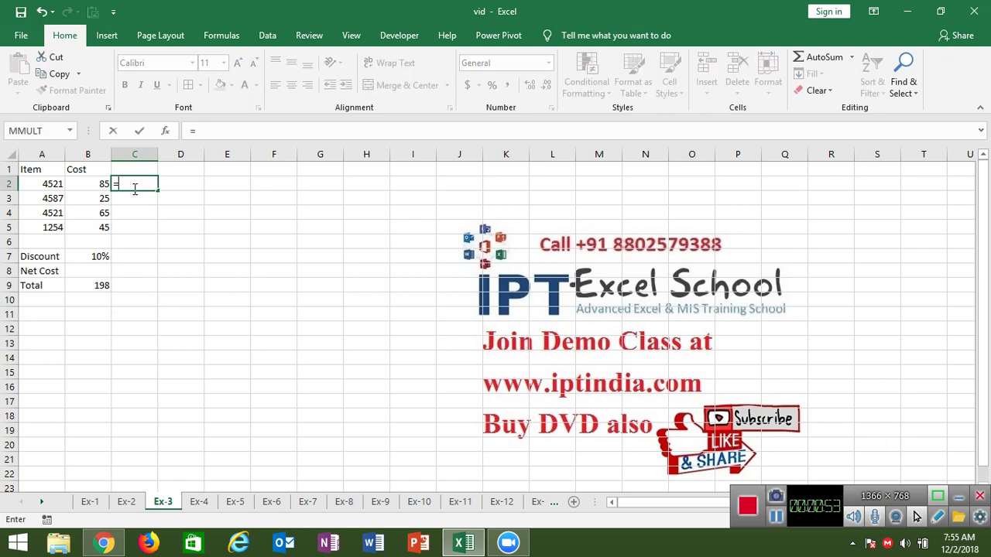
key(Left)
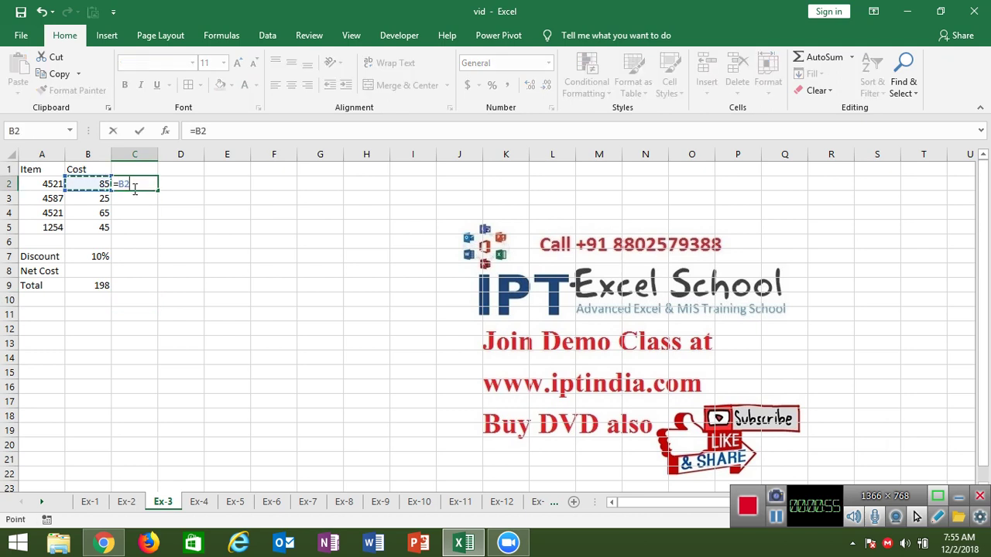
text(*10)
text(%)
key(Return)
click(135, 185)
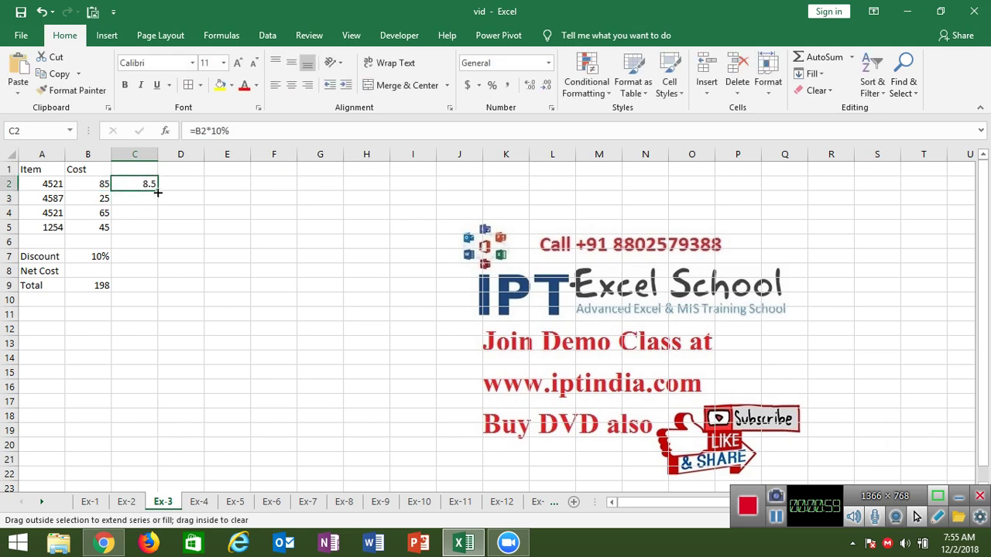
double_click(157, 192)
click(174, 186)
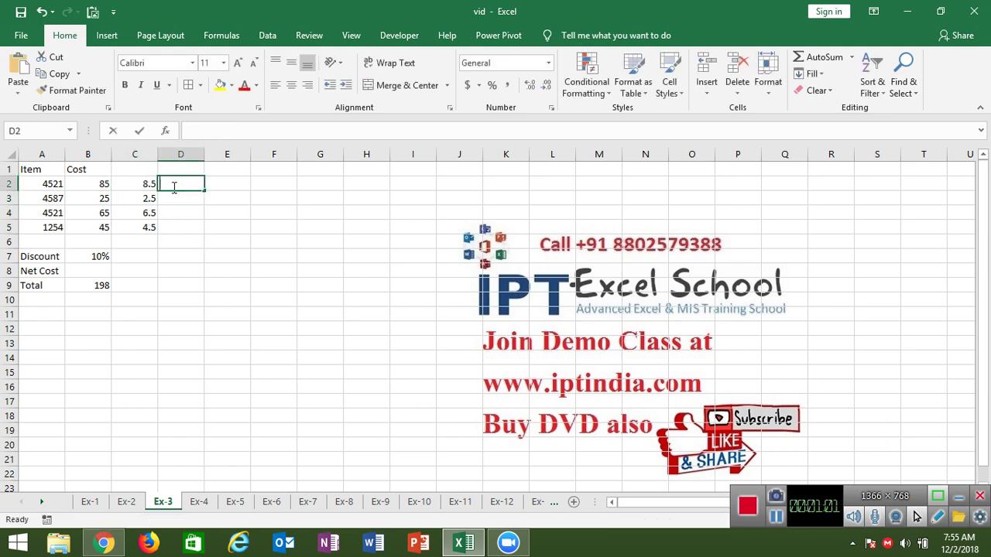
text(=)
click(92, 185)
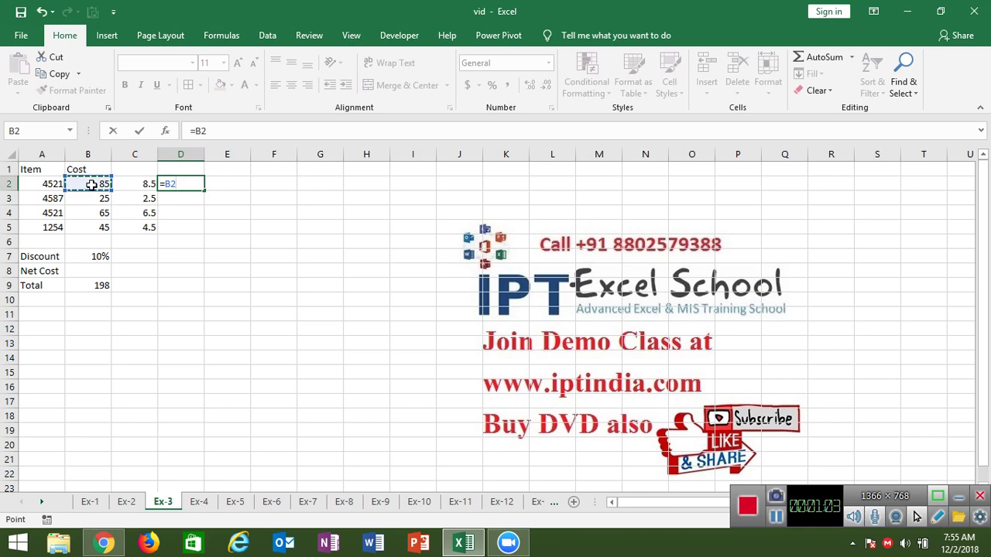
text(-)
click(133, 183)
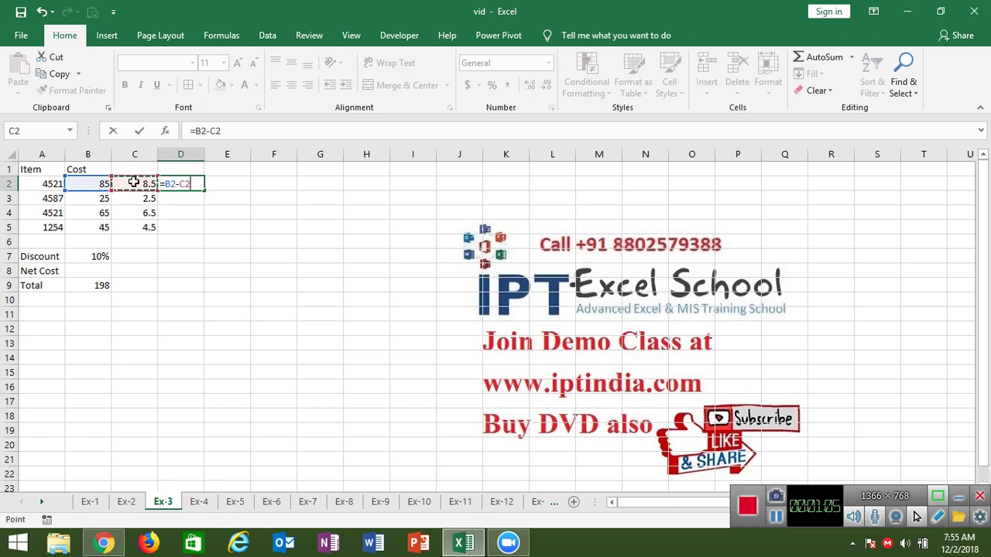
key(Return)
click(193, 184)
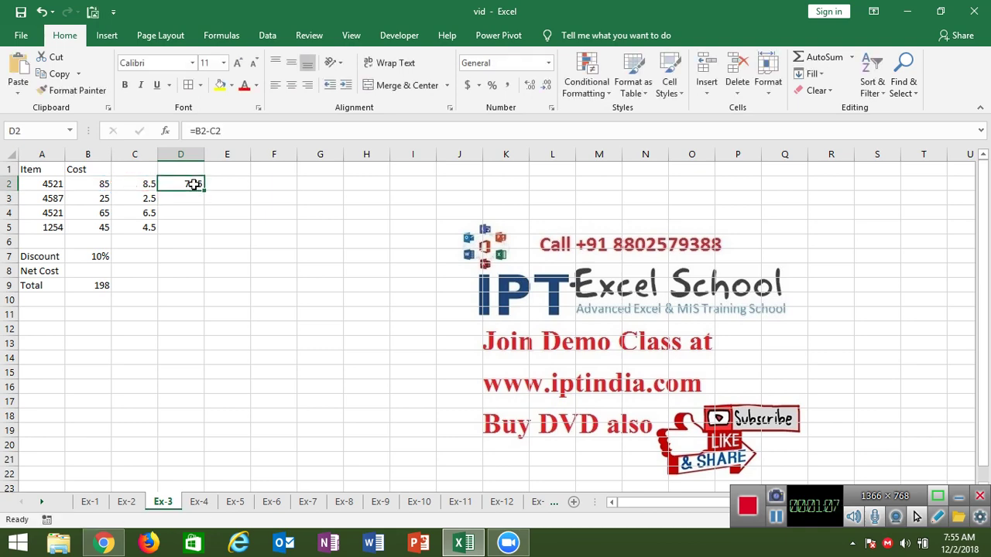
double_click(204, 191)
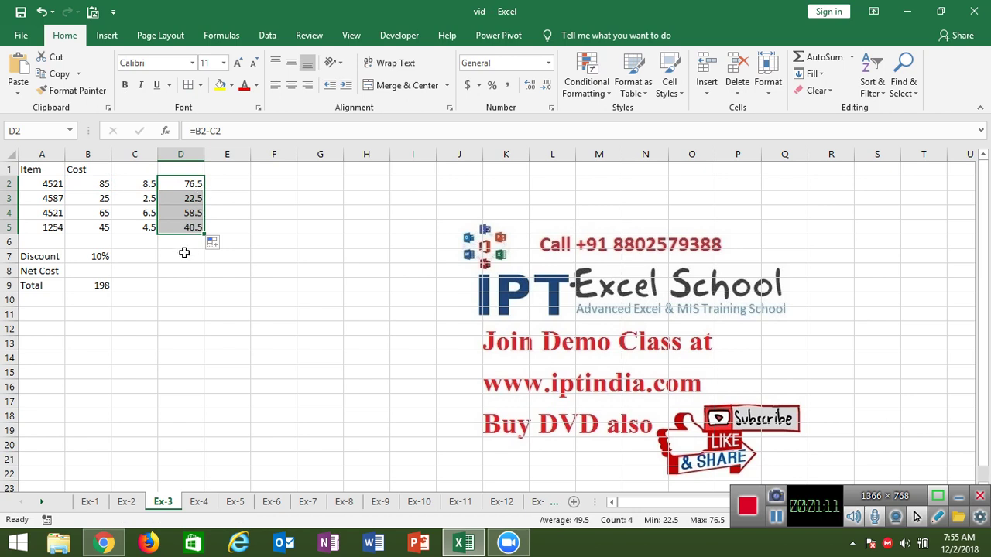
click(183, 248)
click(144, 183)
drag(144, 183, 191, 222)
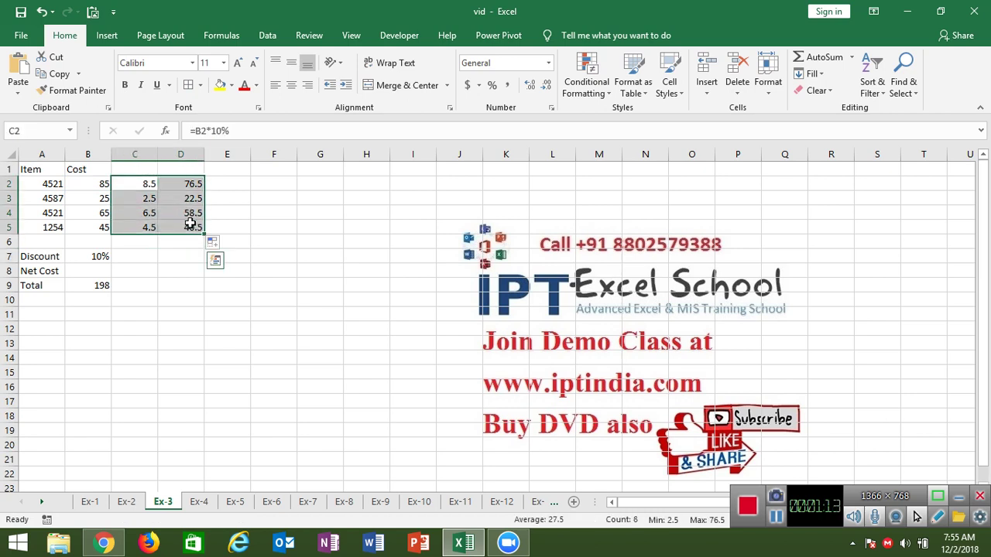
key(Delete)
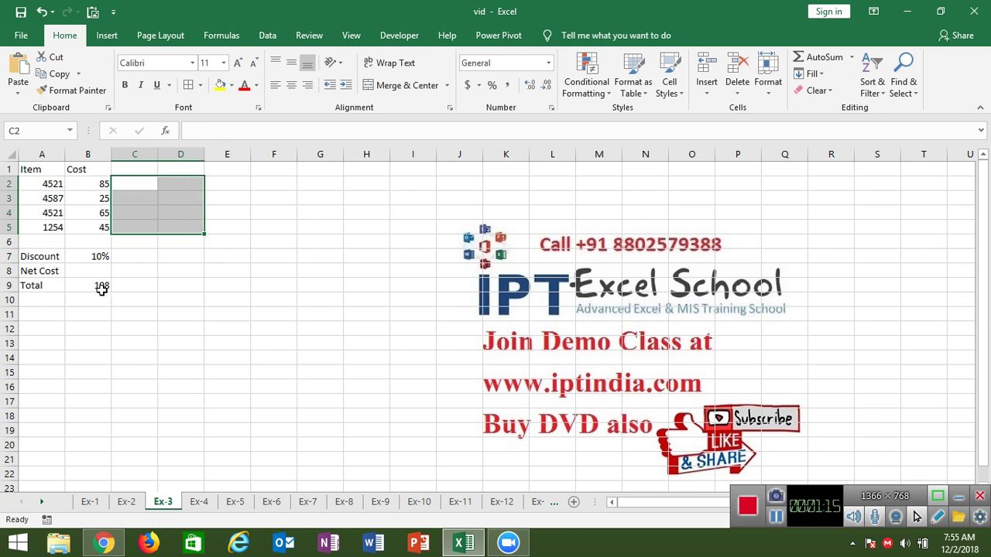
click(102, 288)
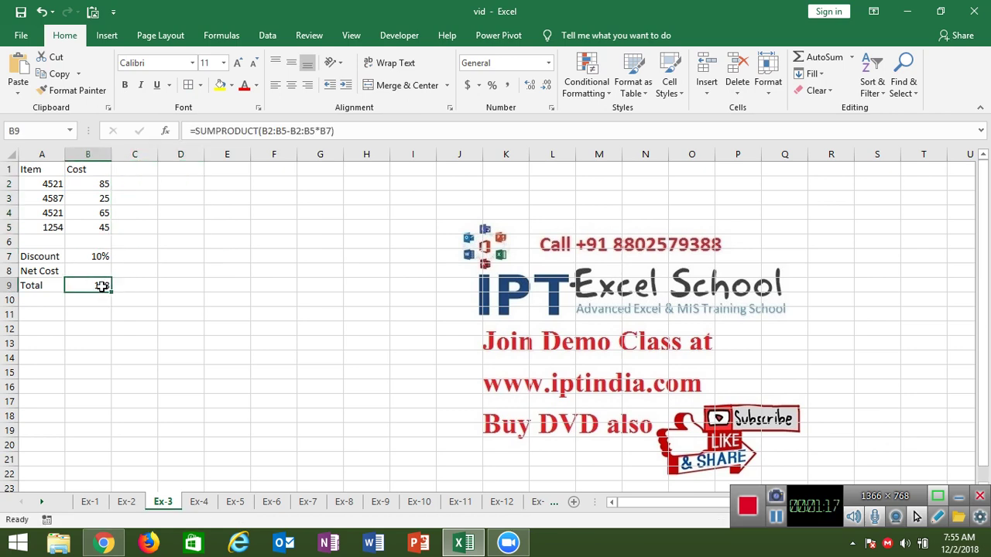
double_click(102, 289)
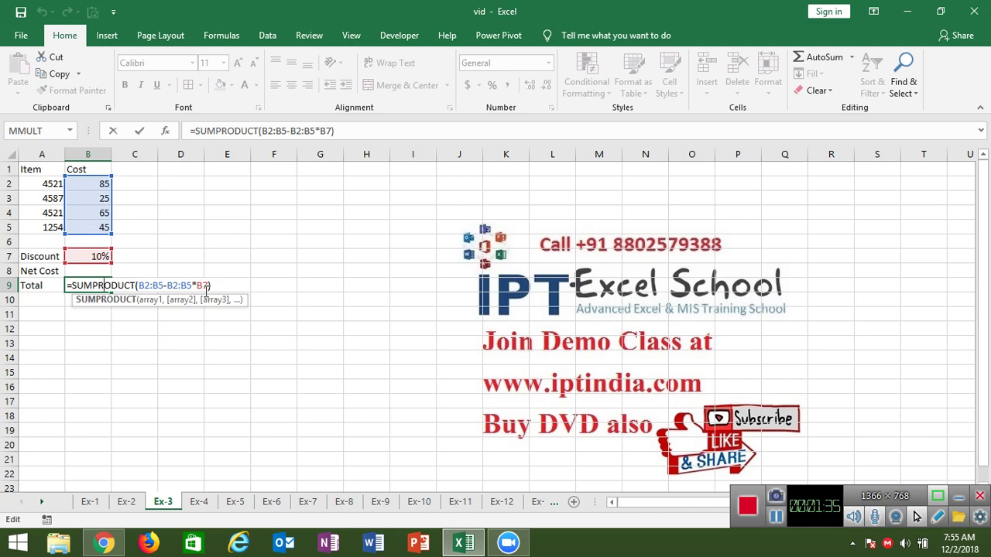
key(ctrl+Return)
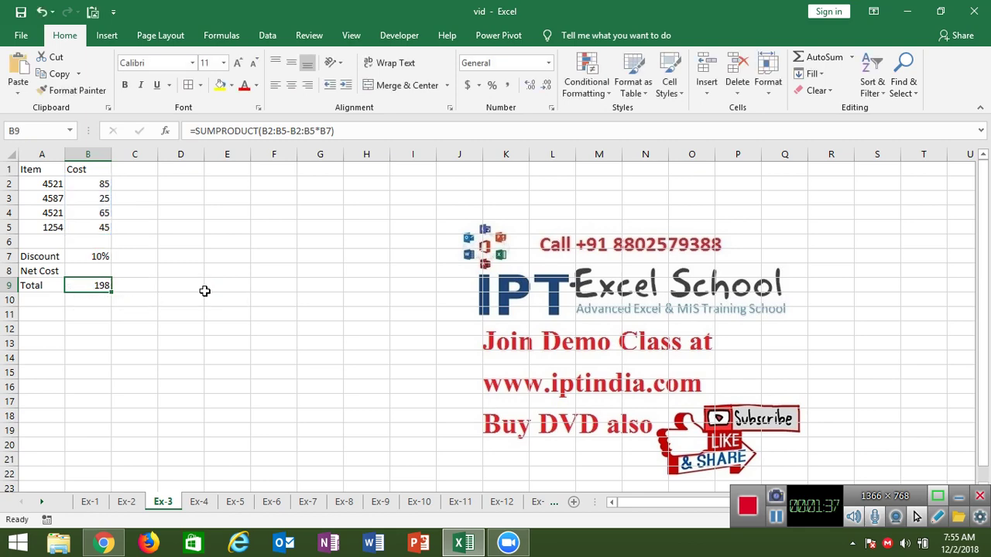
Enter =SUMPRODUCT(B2:B5-(B2:B5*B7)) in B10 to compute the net cost of 198
key(Down)
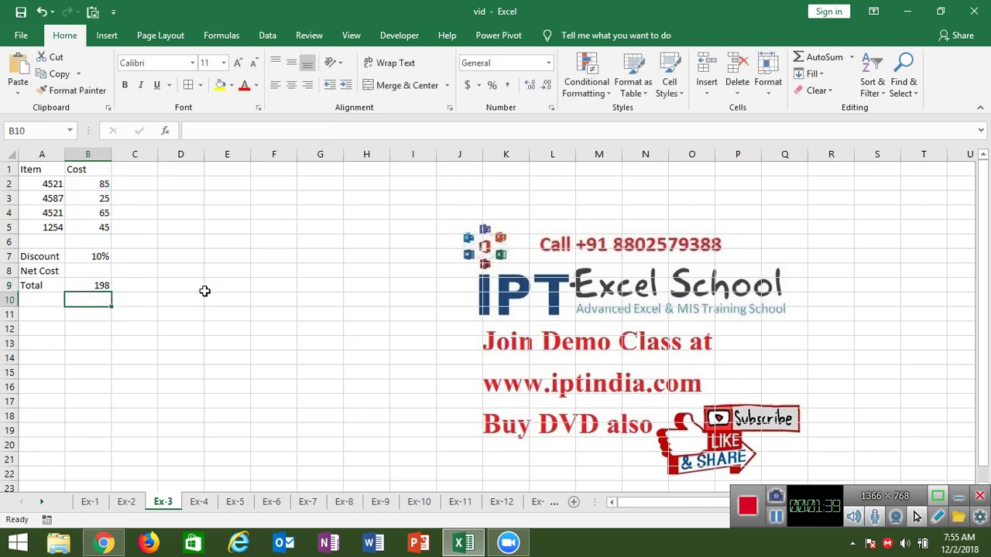
text(=sum)
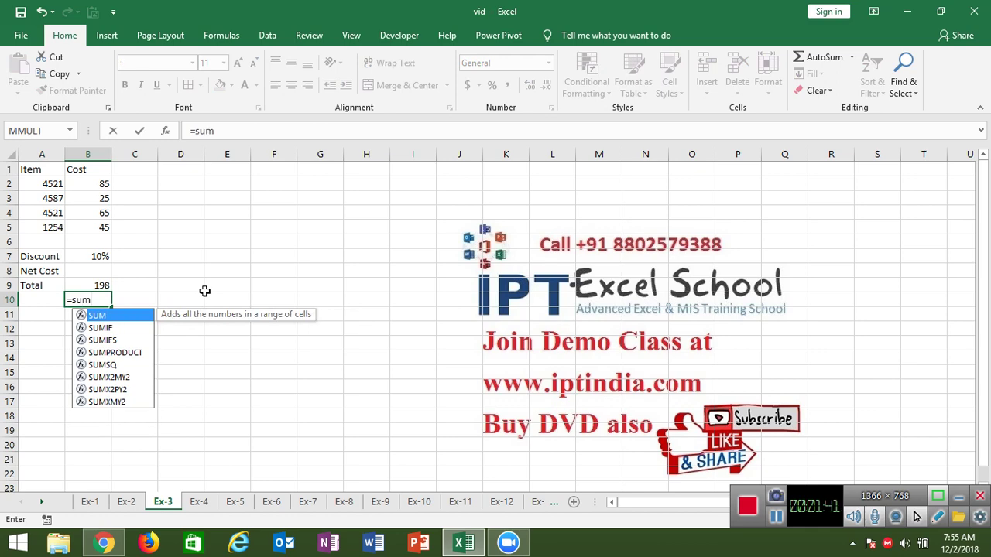
key(Down)
key(Down)
key(Down)
key(Tab)
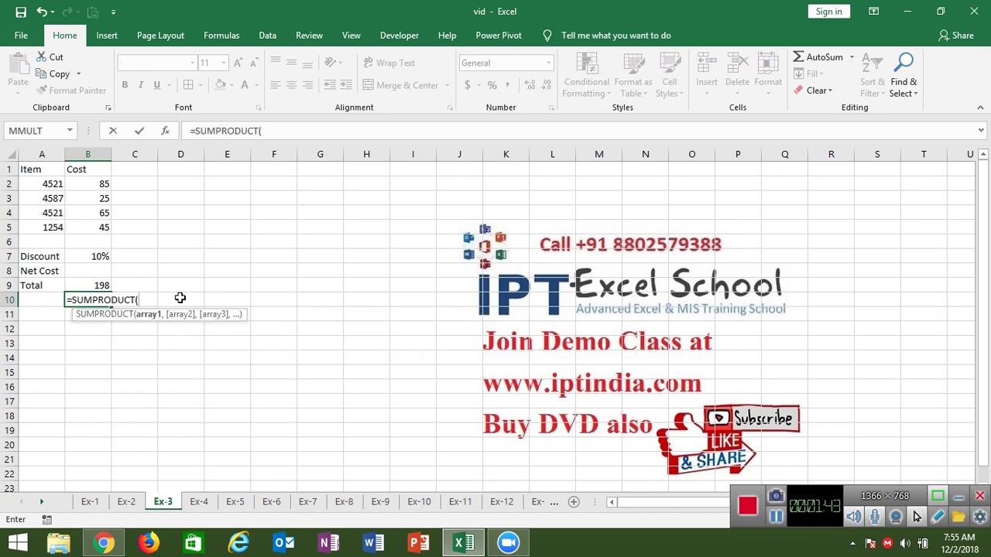
drag(99, 181, 102, 227)
text(-()
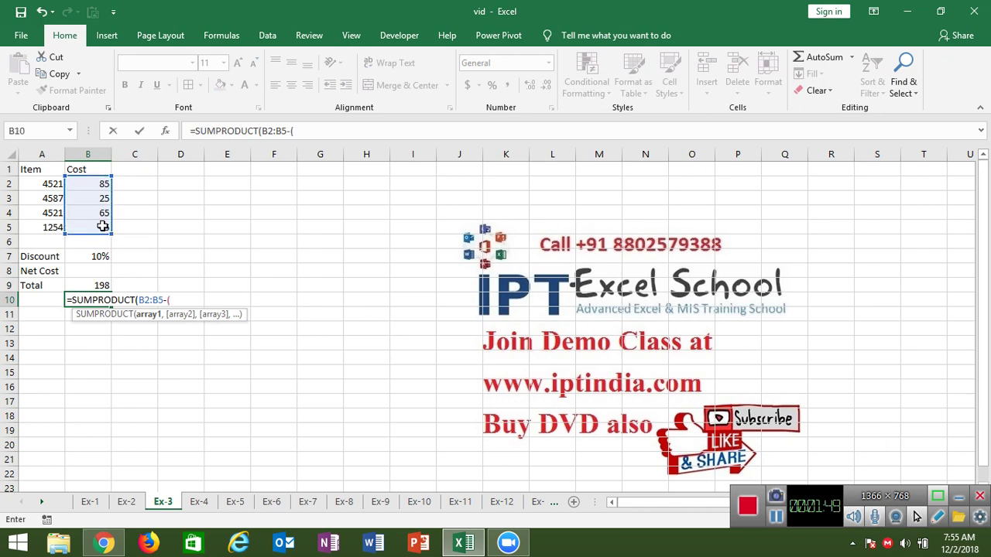
drag(102, 184, 101, 224)
text(*)
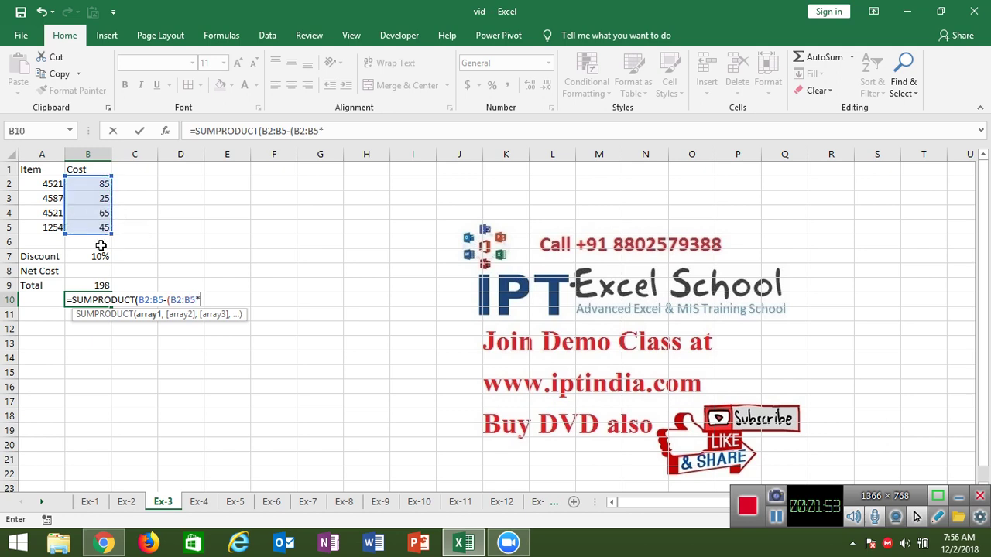
click(102, 256)
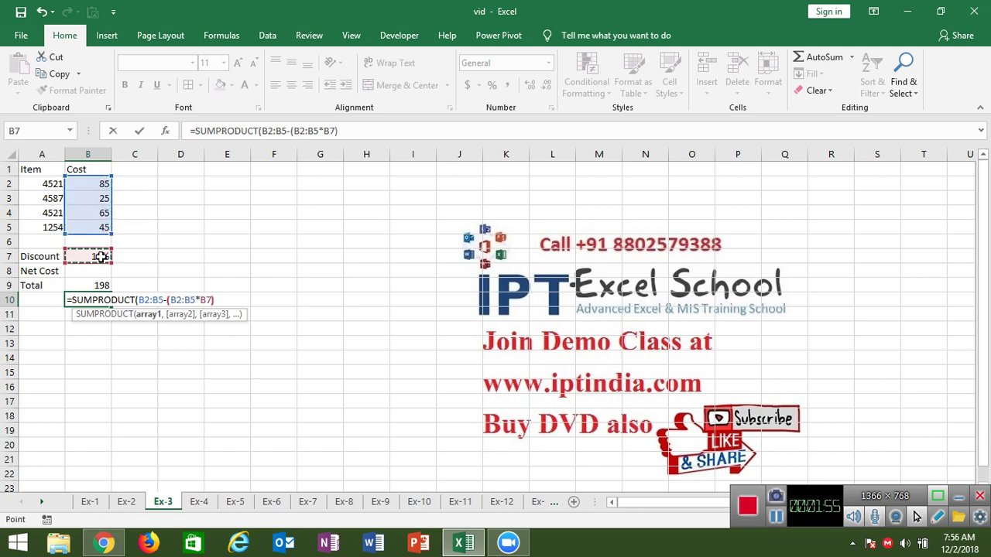
text())
key(Return)
key(Return)
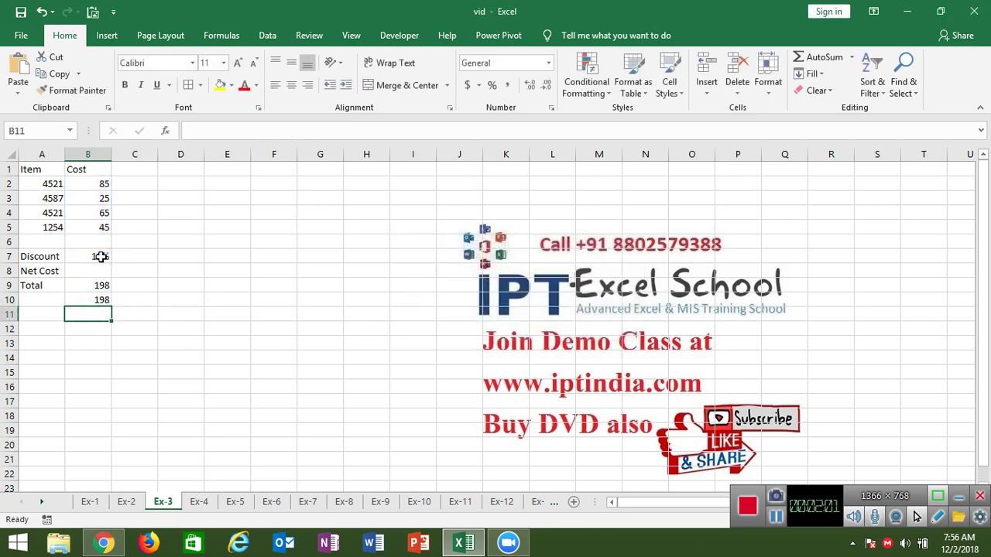
Reselect B10 to display its SUMPRODUCT formula
key(Up)
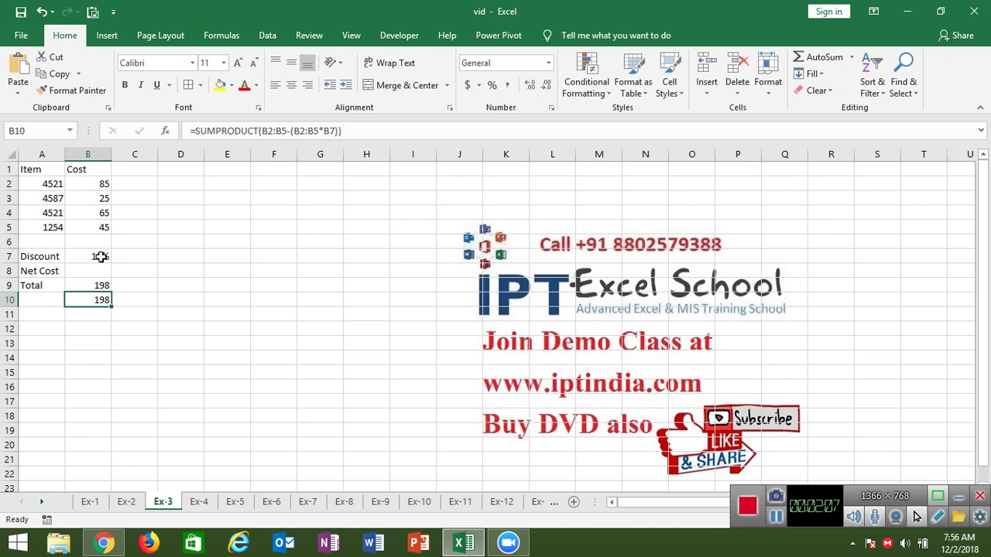
drag(137, 184, 174, 226)
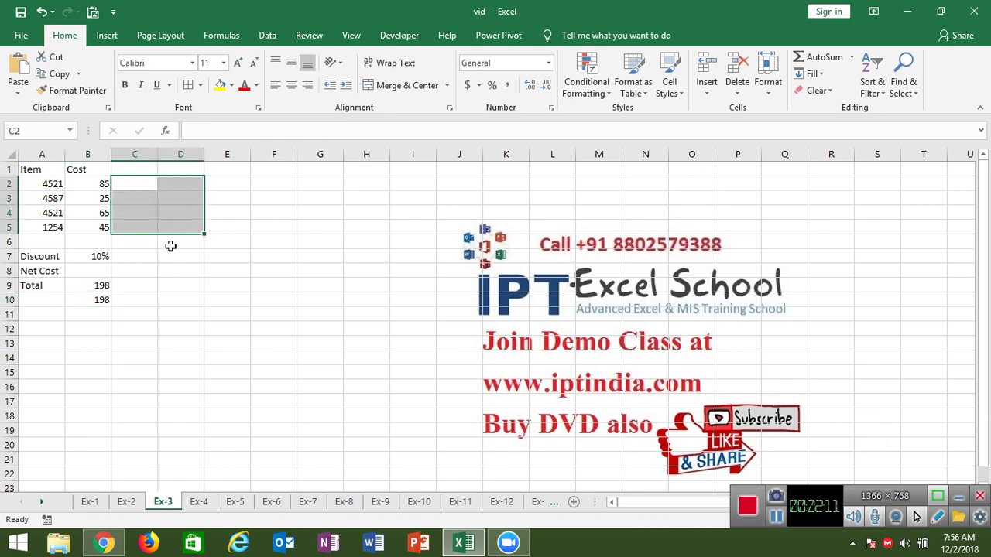
click(102, 301)
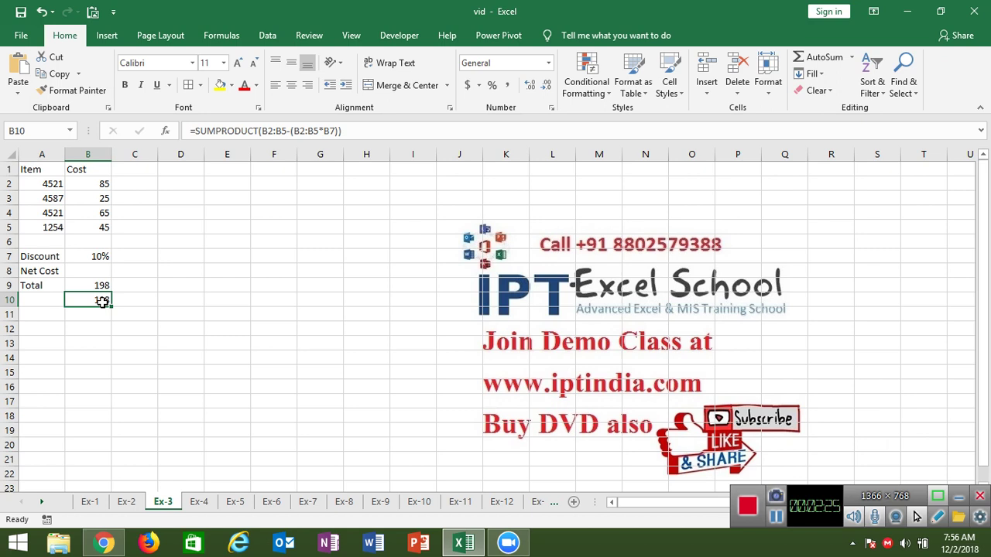
Enter =SUM(B2:B5-(B2:B5*B7)) in C10, which first returns #VALUE!
key(Right)
text(=s)
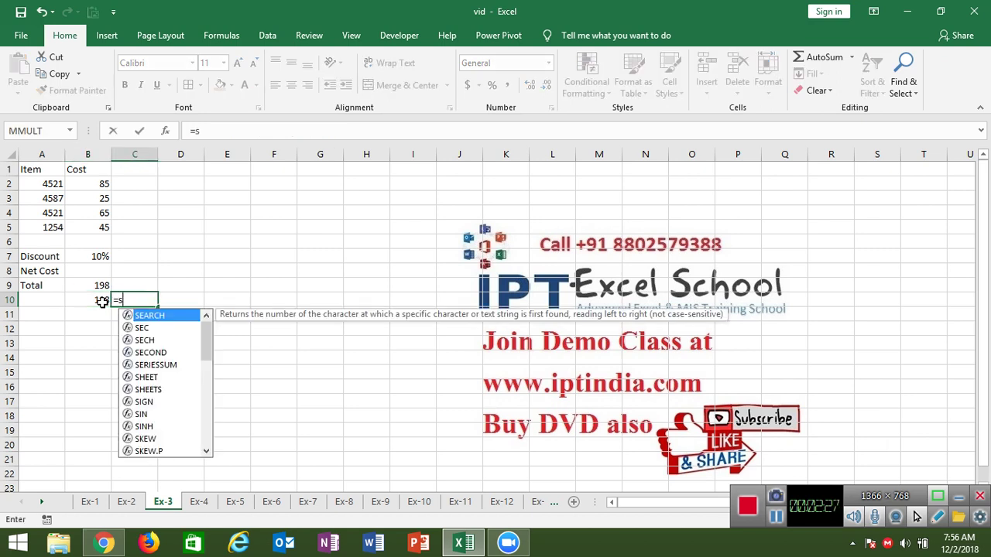
text(um)
key(Tab)
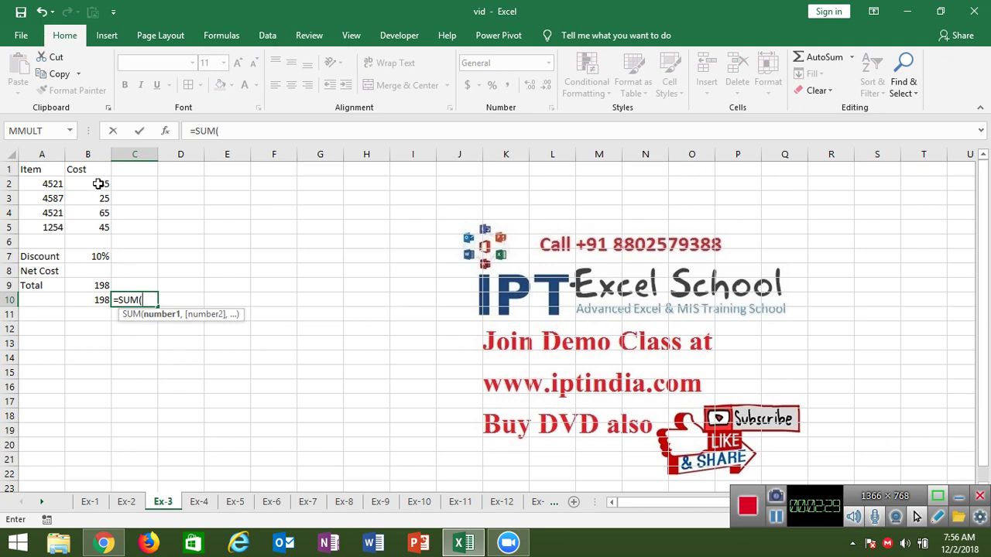
drag(98, 184, 99, 222)
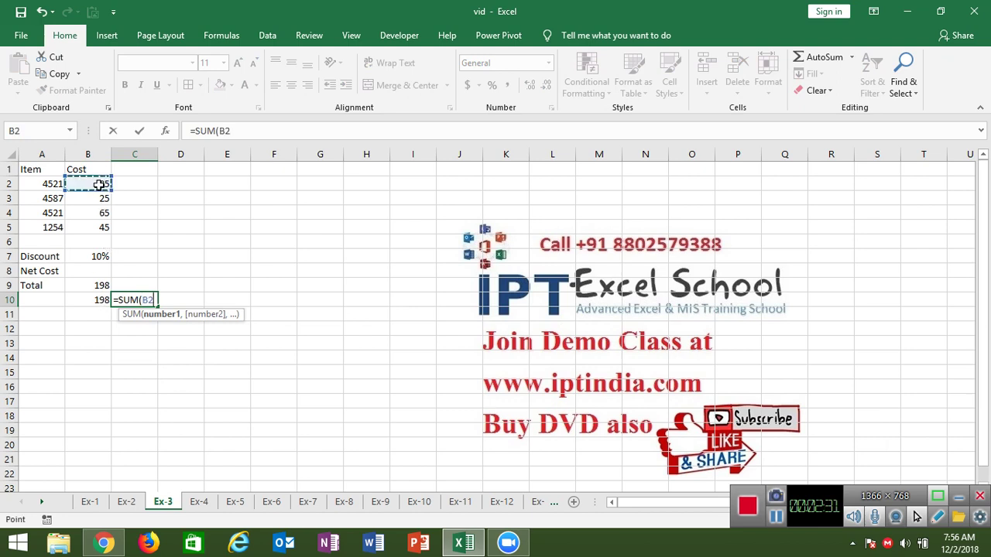
text(:B5-()
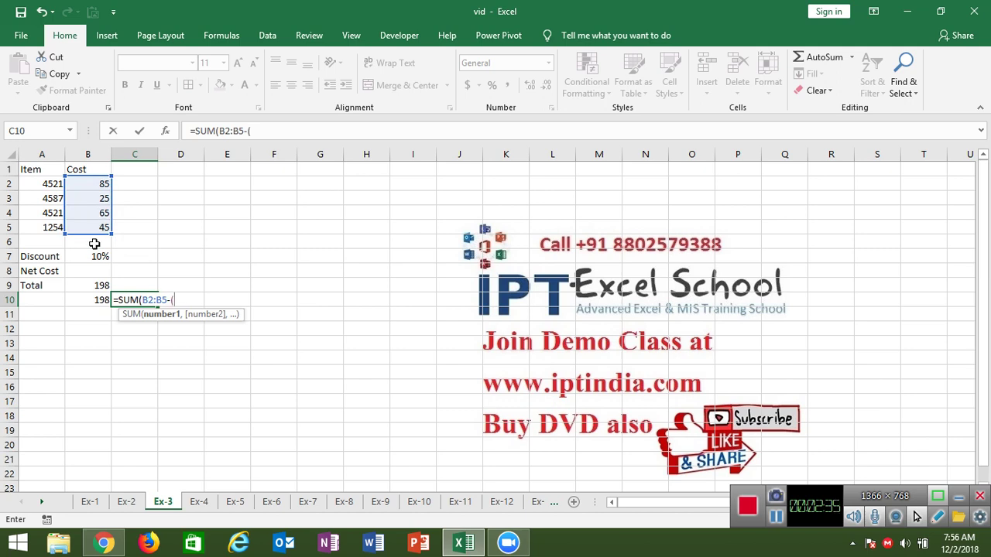
drag(96, 184, 95, 227)
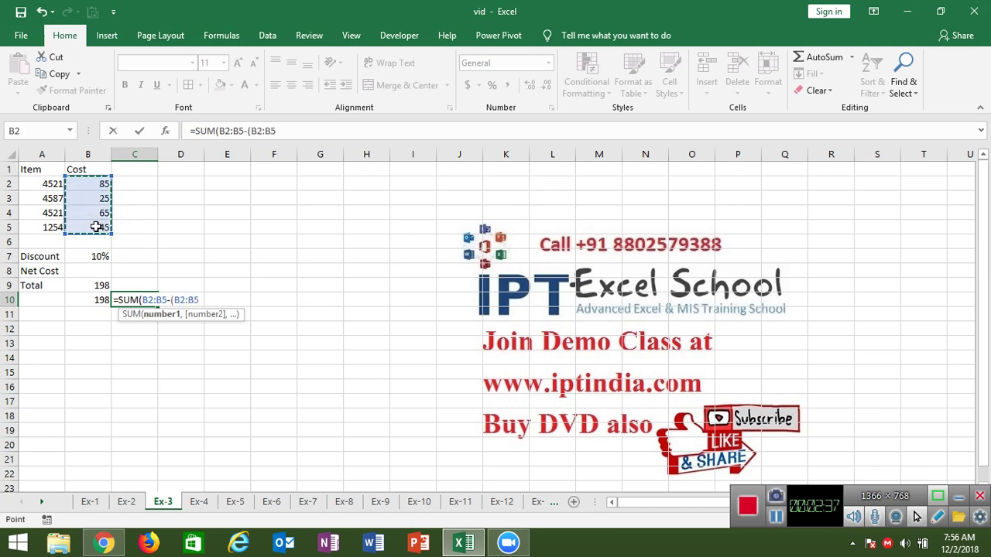
text(*)
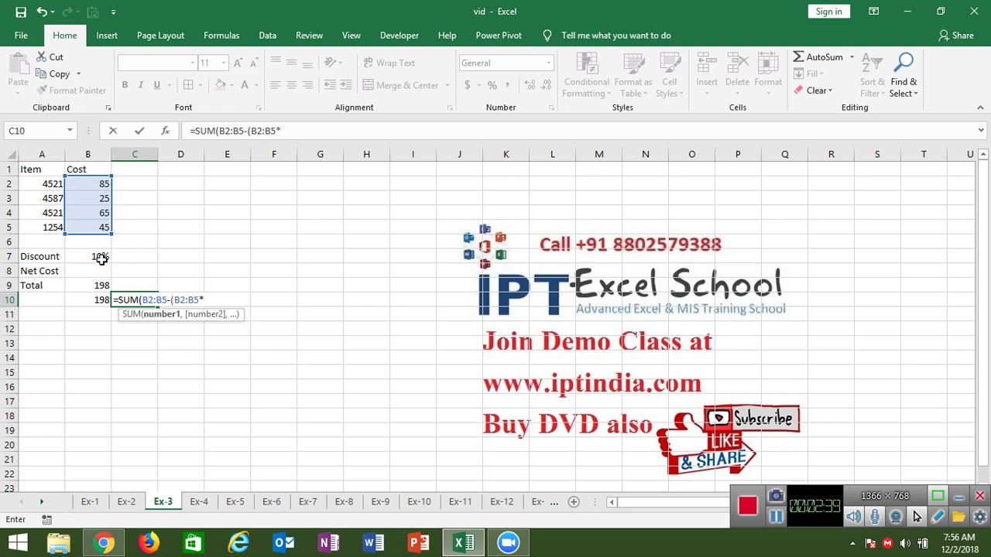
click(102, 260)
text())
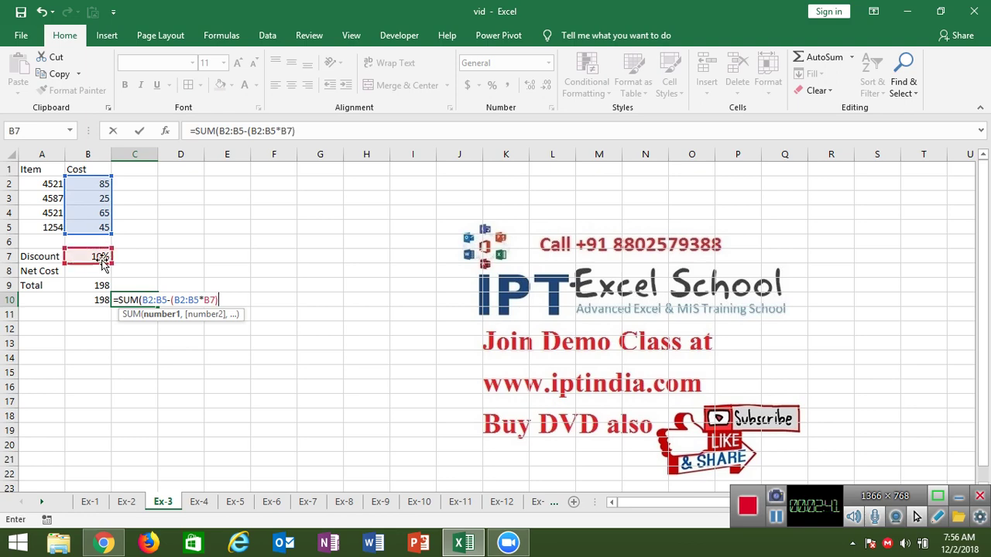
text())
key(Return)
Re-enter the C10 formula as an array formula with Ctrl+Shift+Enter so it returns 198
key(Up)
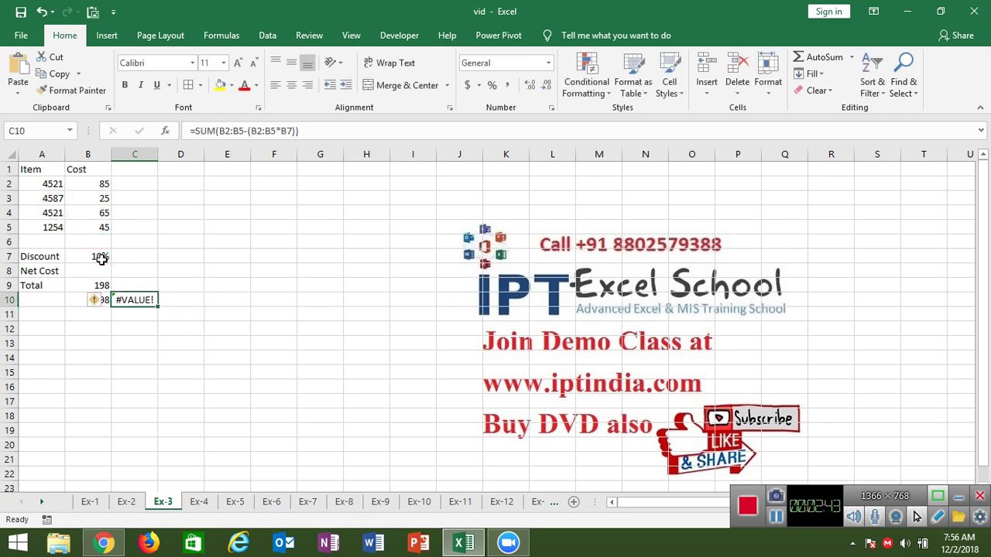
double_click(135, 299)
key(ctrl+shift+Return)
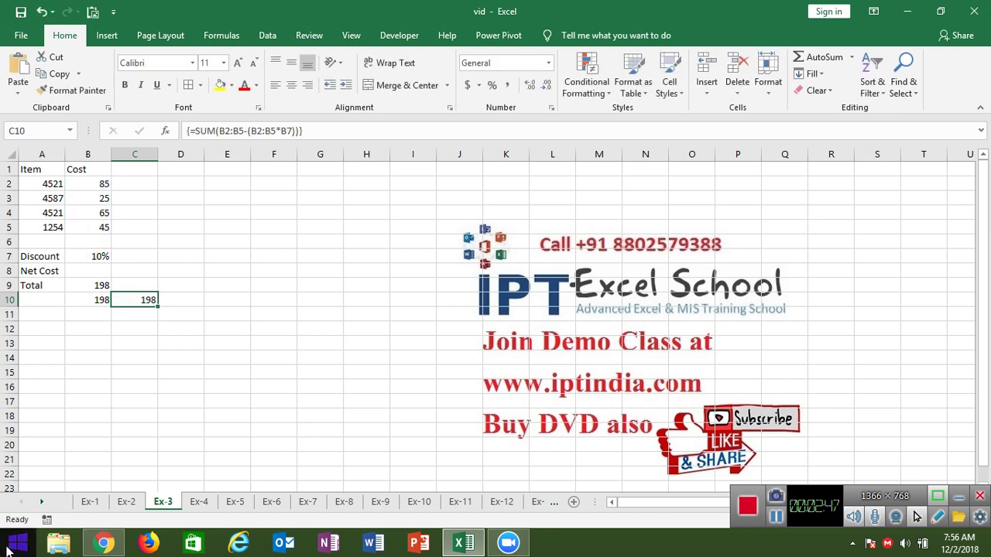
key(Left)
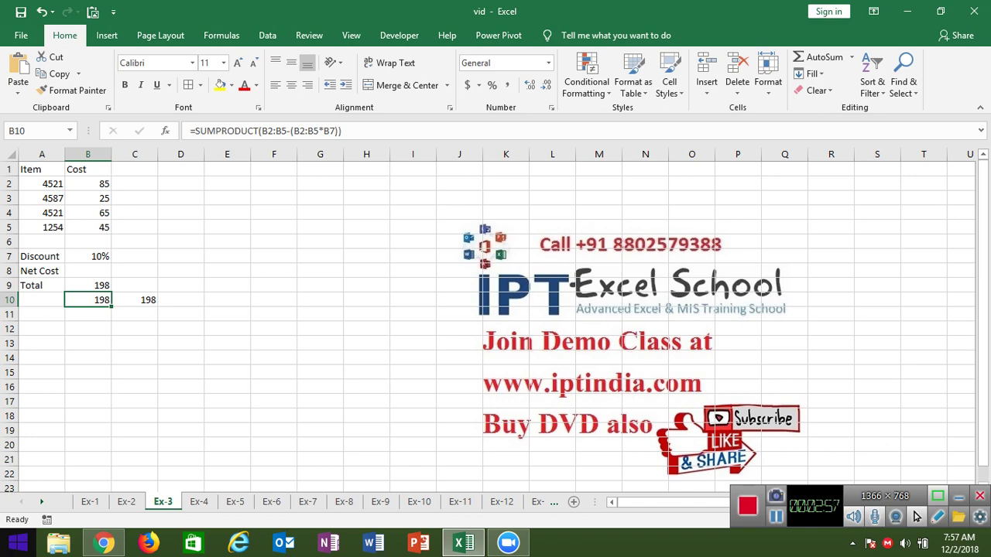
Search YouTube in Chrome for iptindia and open the Advanced Excel Training channel page
click(103, 544)
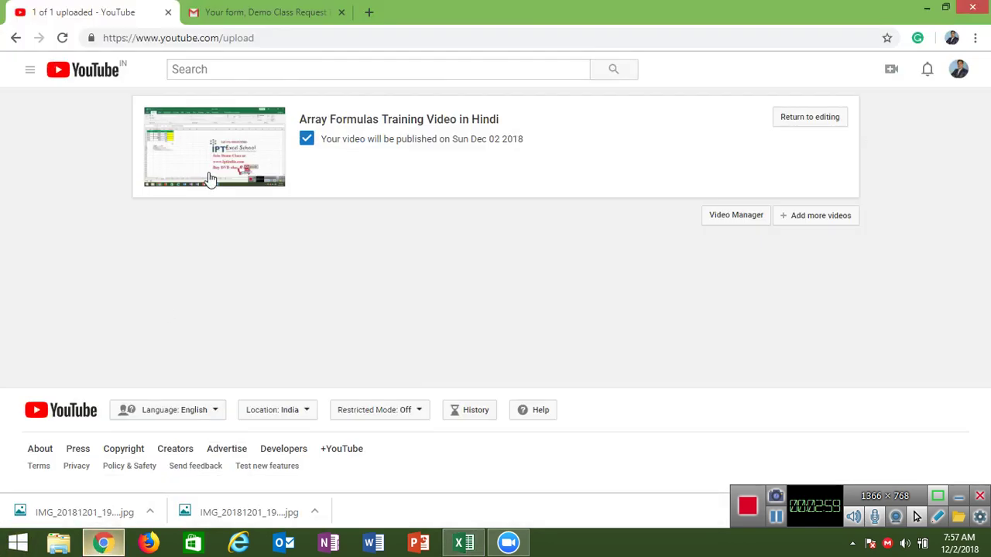
click(226, 75)
text(ip)
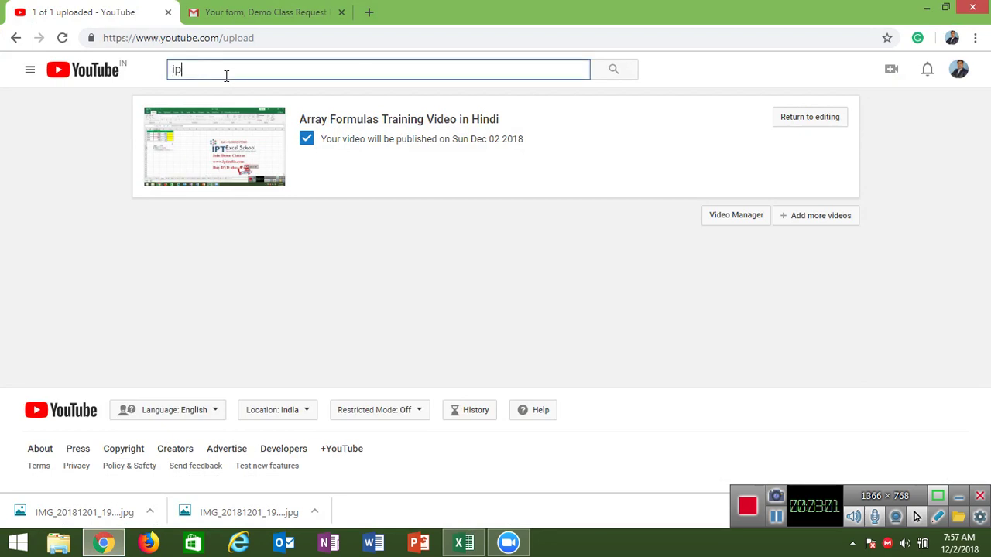
key(Down)
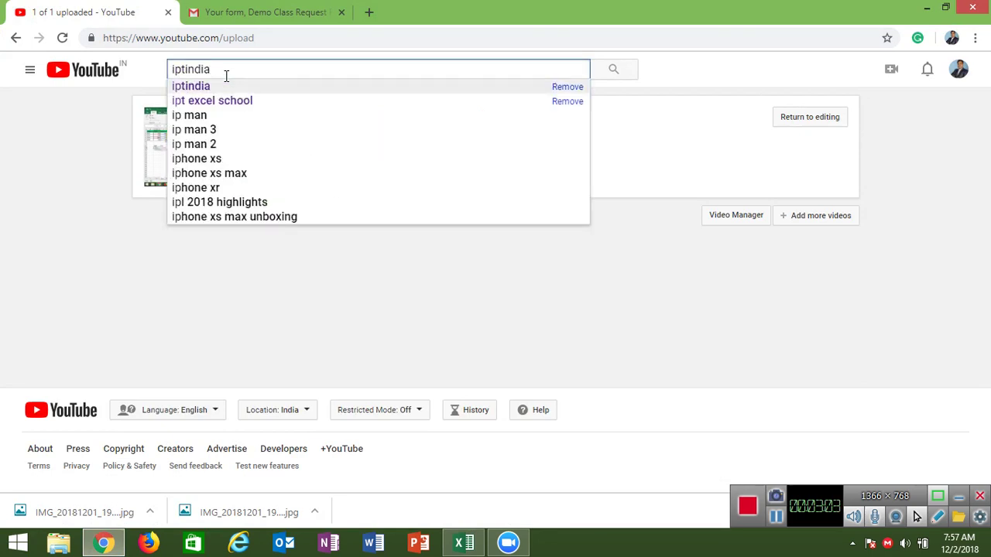
key(Return)
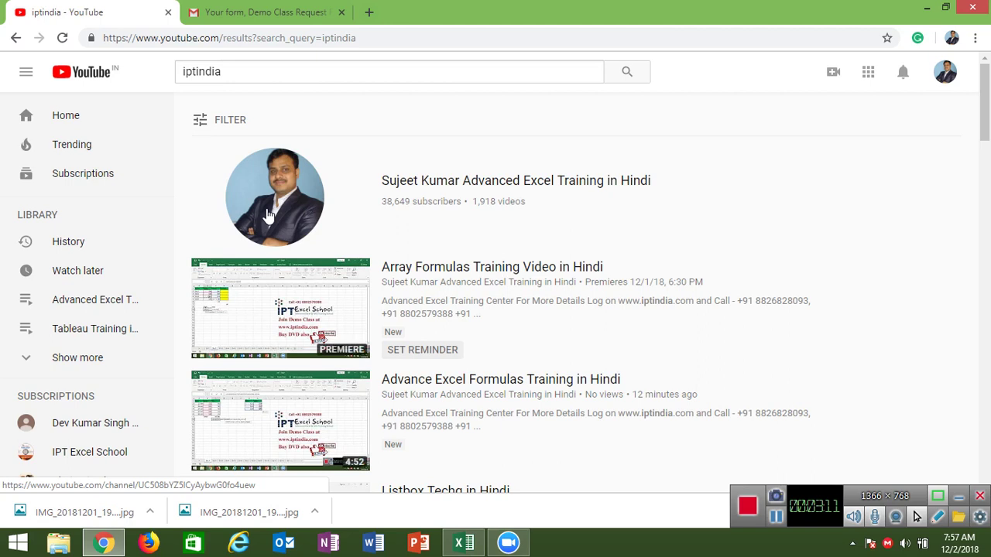
click(267, 215)
click(420, 192)
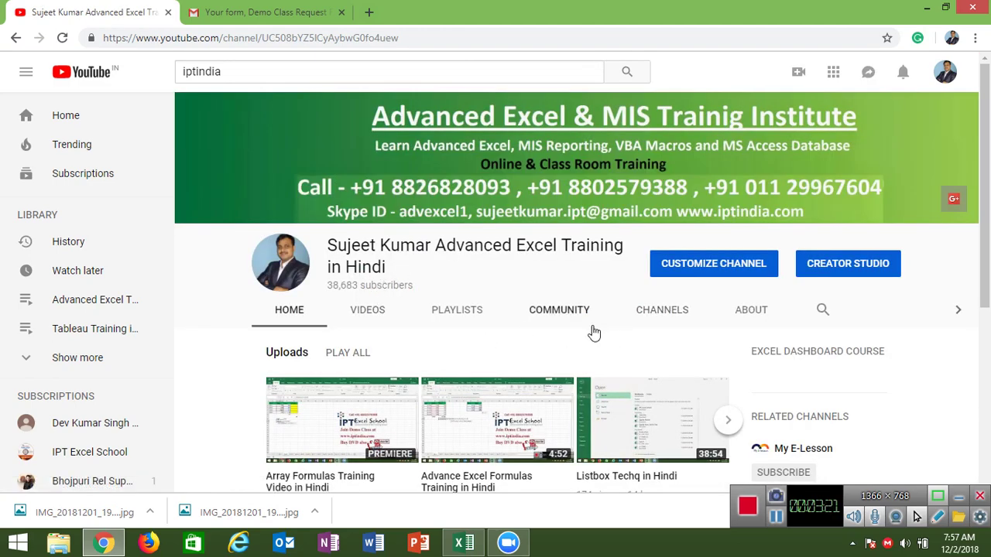
Browse the channel's Videos and Playlists tabs, then show the Windows desktop with Win+D
click(384, 322)
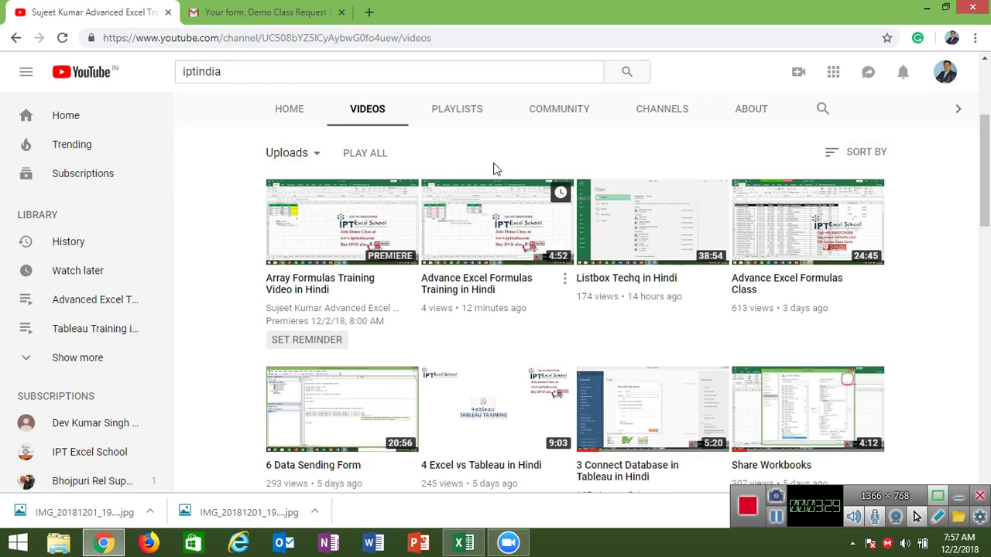
click(465, 122)
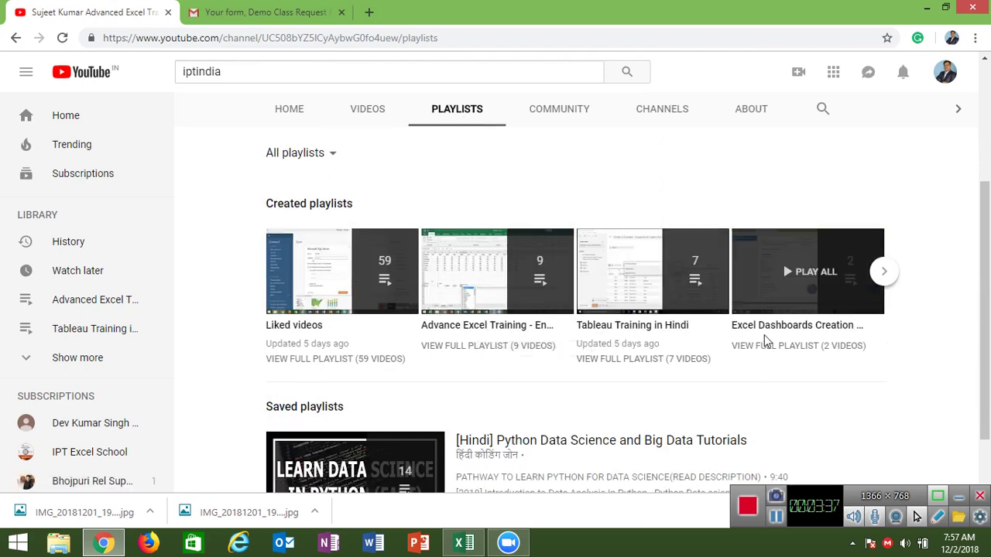
scroll(985, 317, down, 1)
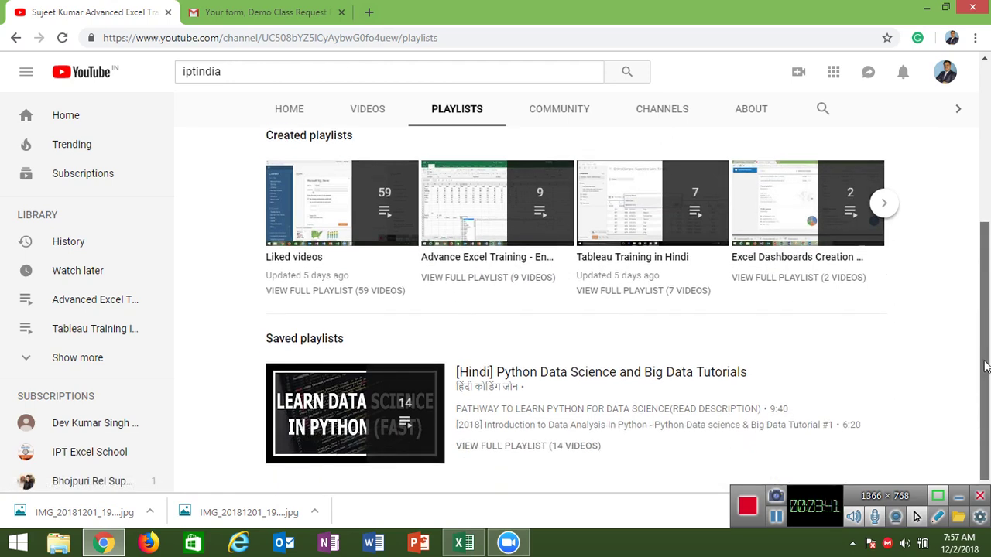
scroll(979, 232, up, 2)
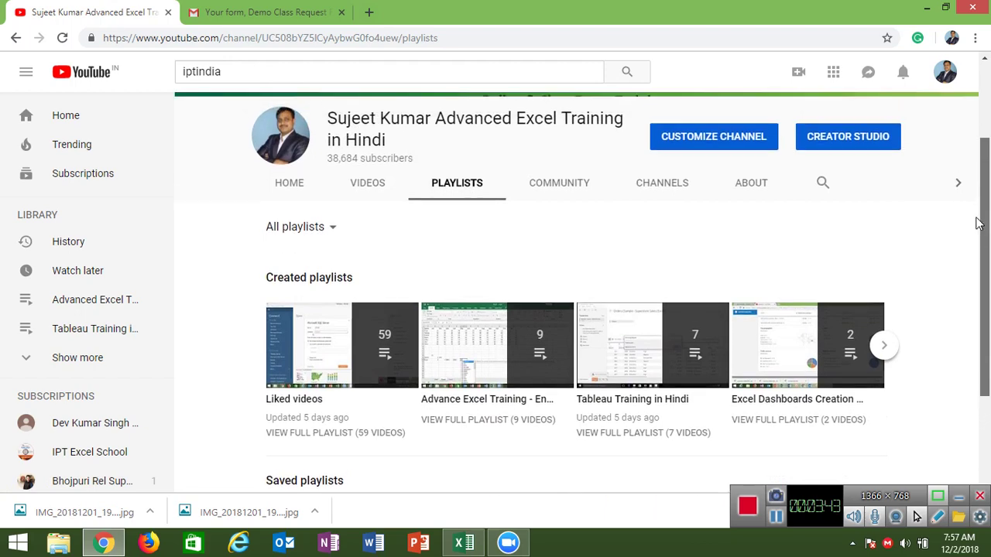
scroll(977, 217, up, 1)
key(super+d)
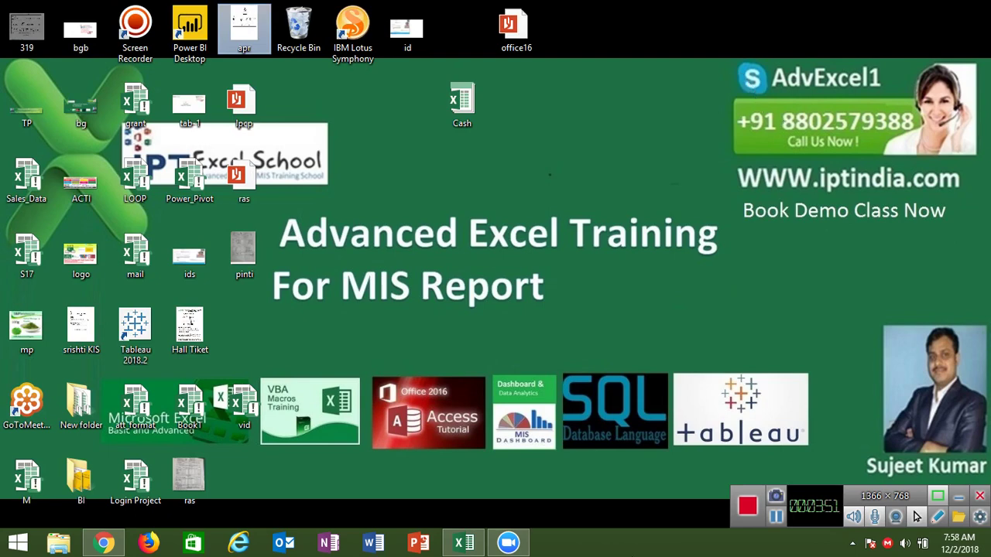
click(527, 546)
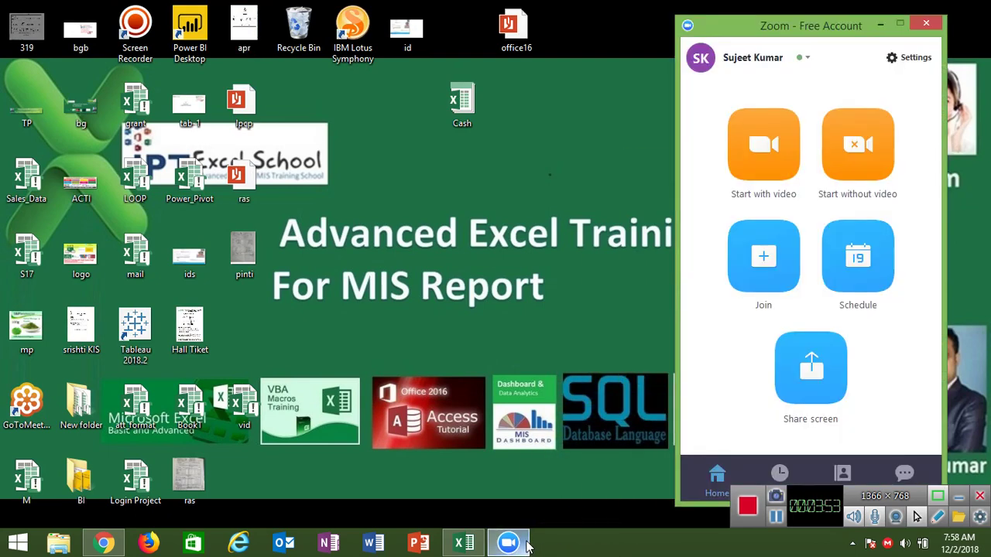
click(526, 546)
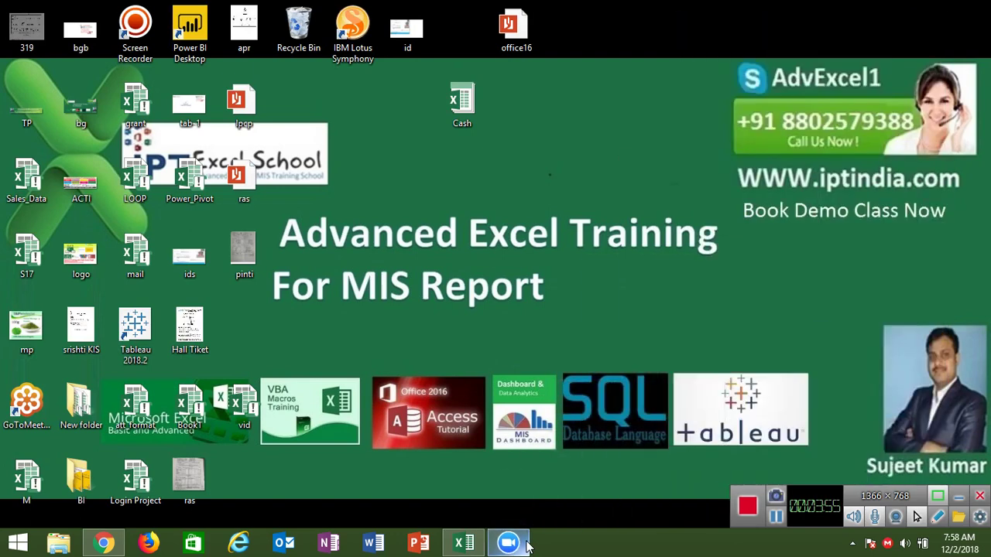